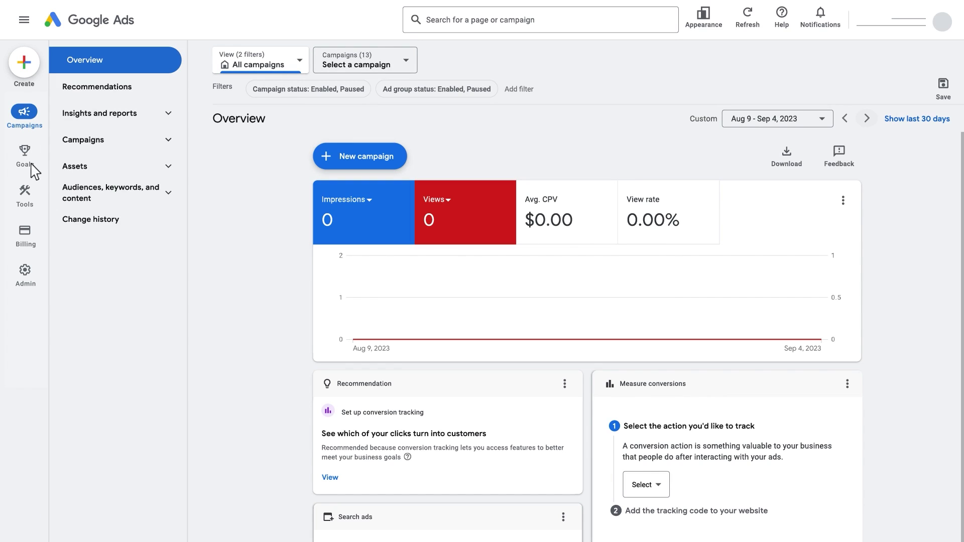
- Reach the Conversions settings page under Goals
{"action": "left_click", "coordinate": [25, 159]}
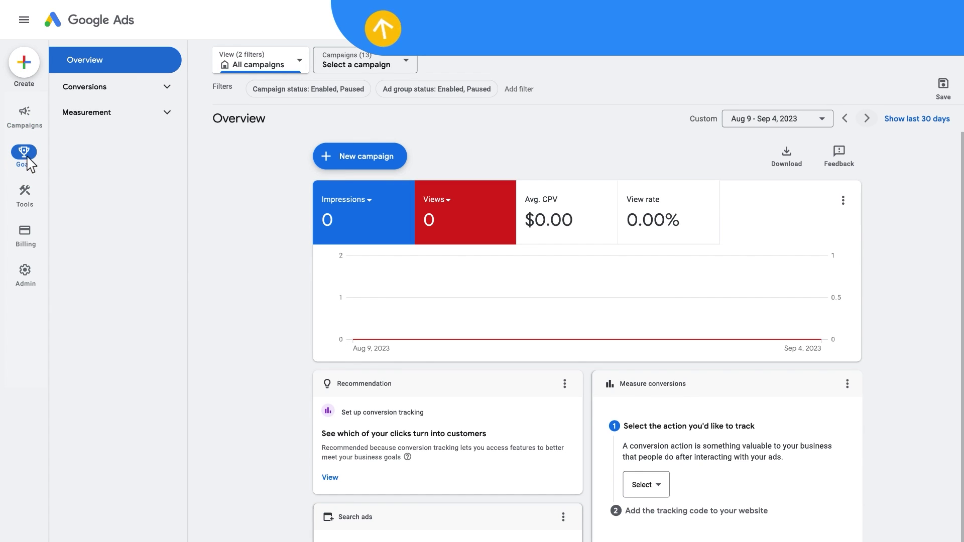
{"action": "left_click", "coordinate": [167, 89]}
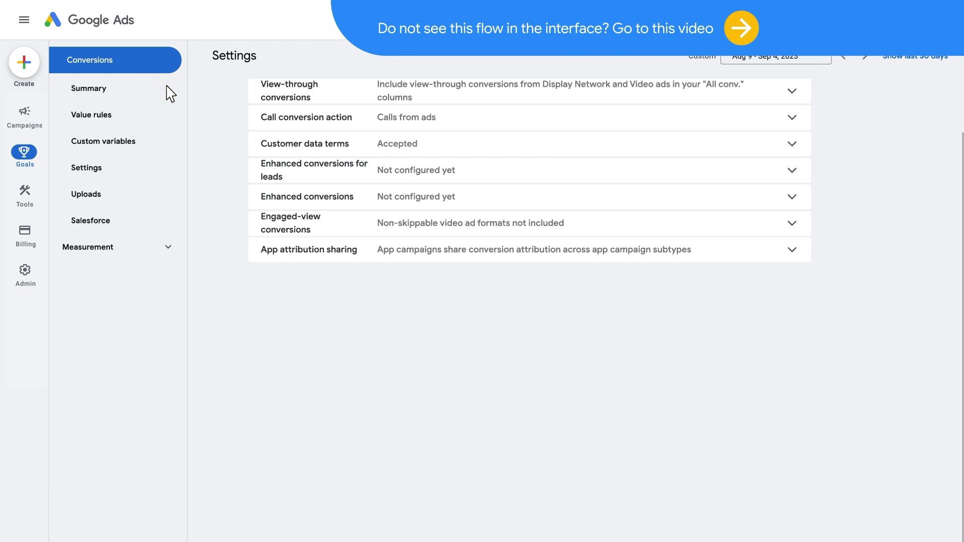
{"action": "left_click", "coordinate": [98, 172]}
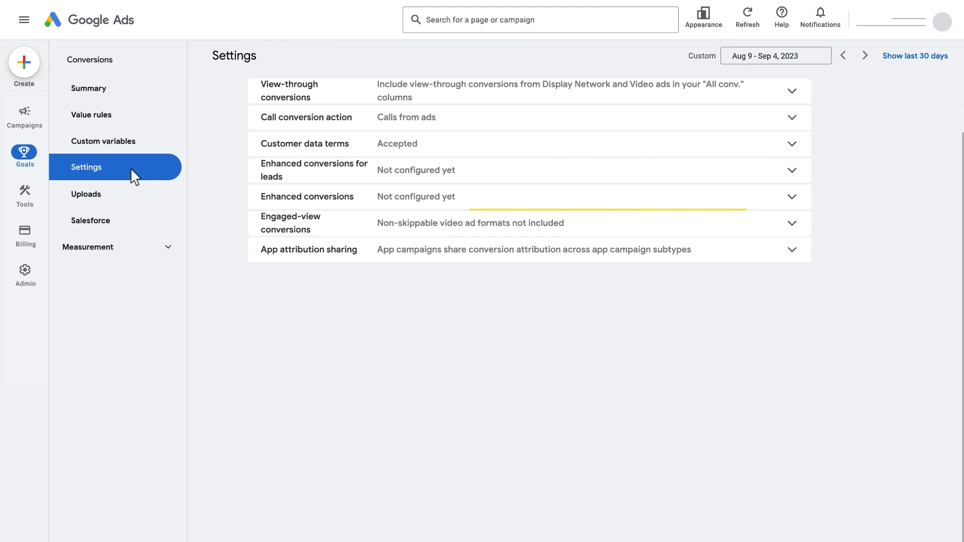
- Enable 'Turn on enhanced conversions' and agree to the customer data terms
{"action": "left_click", "coordinate": [793, 198]}
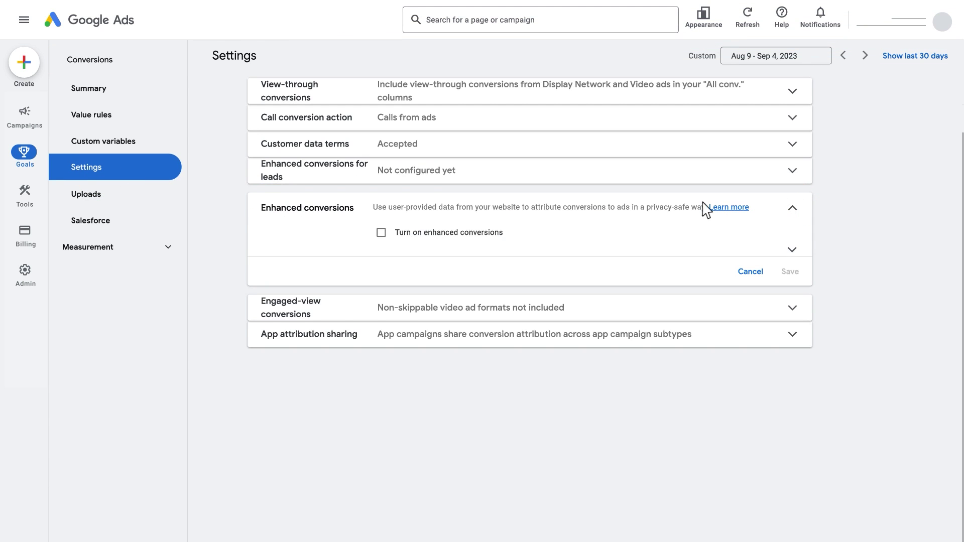
{"action": "left_click", "coordinate": [381, 233]}
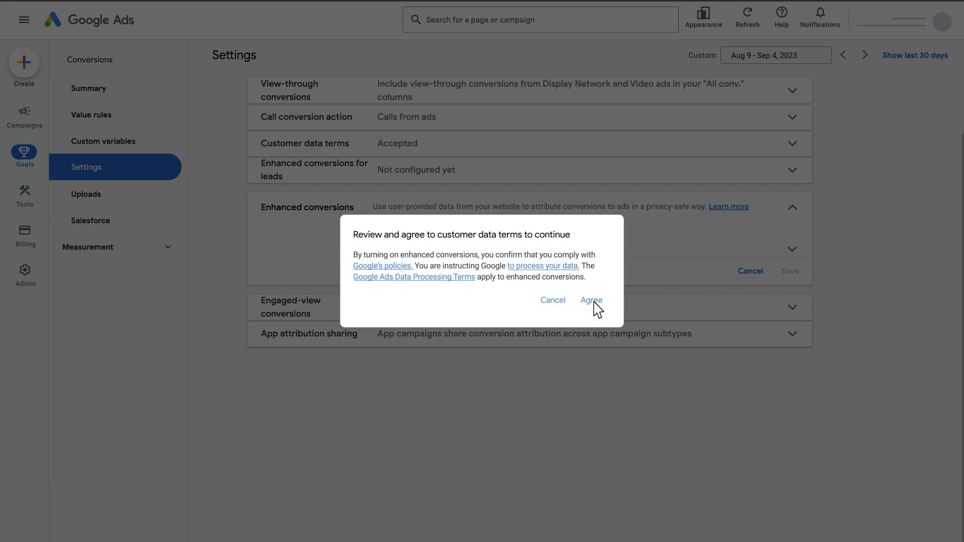
{"action": "left_click", "coordinate": [592, 300]}
- Choose Google Tag Manager as the enhanced conversions method and consult the method help
{"action": "left_click", "coordinate": [434, 312]}
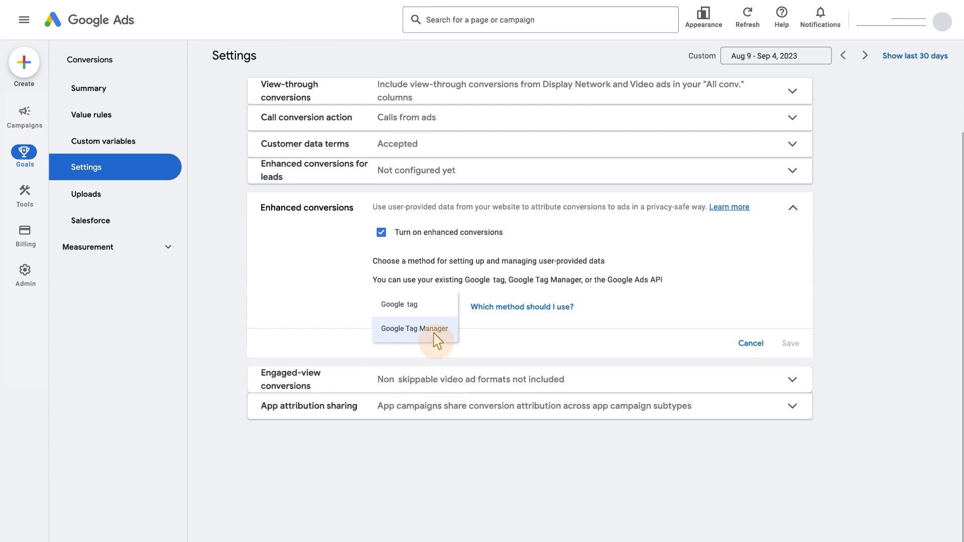
{"action": "left_click", "coordinate": [434, 335]}
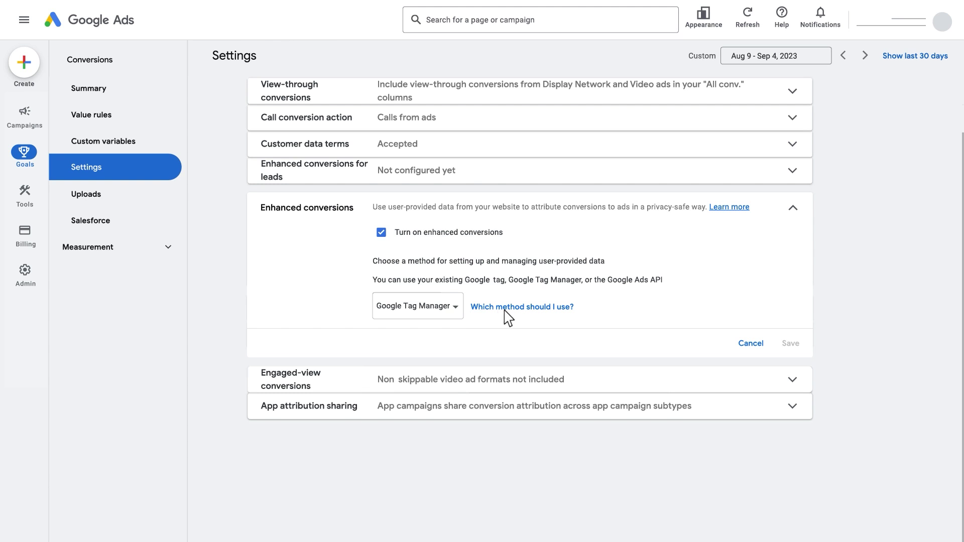
{"action": "left_click", "coordinate": [556, 308]}
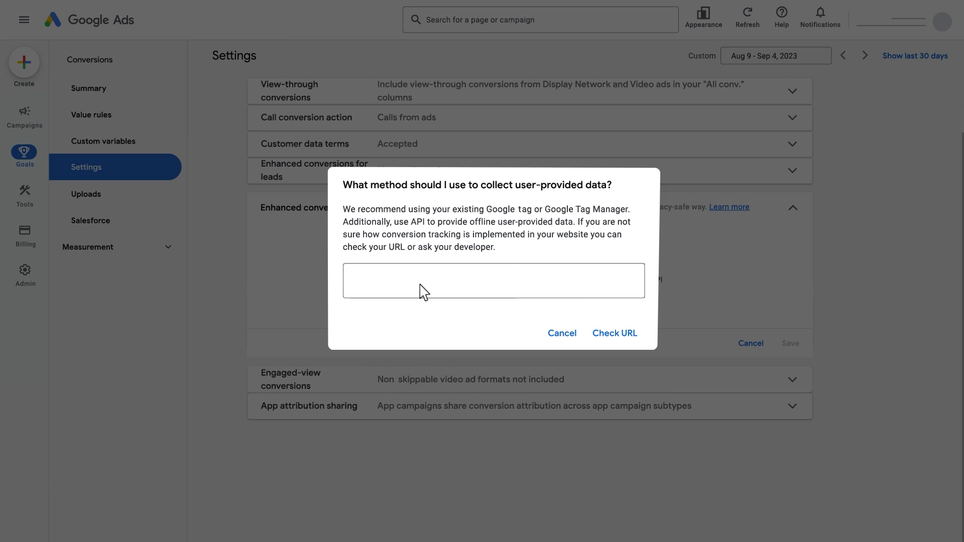
- Check the site URL's tagging and continue with Google Tag Manager
{"action": "left_click", "coordinate": [355, 280]}
{"action": "type", "text": "https://www.mybran"}
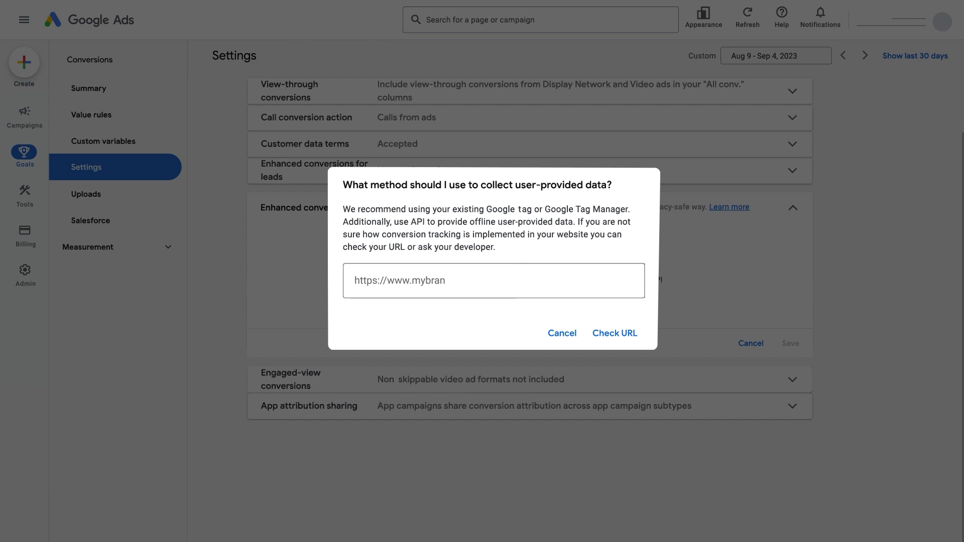
{"action": "type", "text": "d.com/"}
{"action": "left_click", "coordinate": [613, 335]}
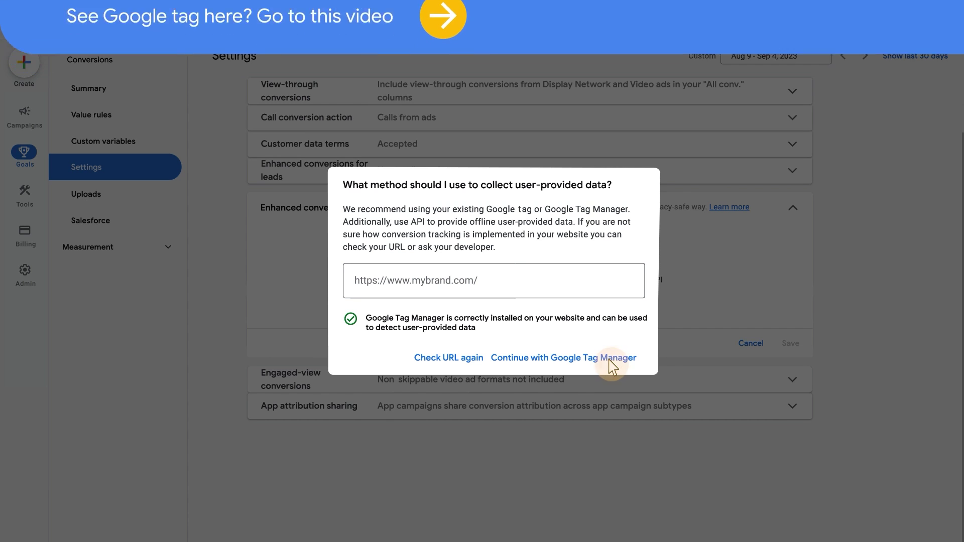
{"action": "left_click", "coordinate": [610, 360]}
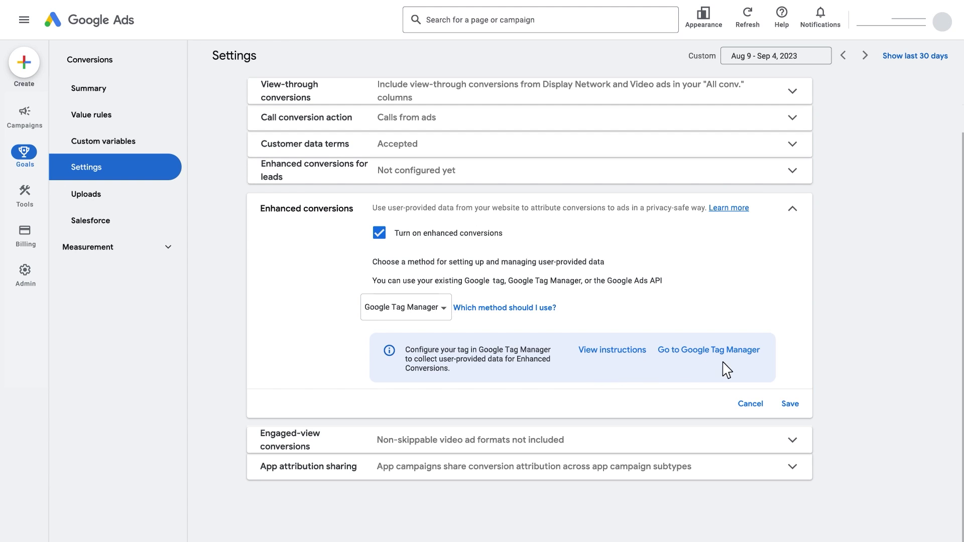
- In Tag Manager, edit the GA - Purchase tag to include user-provided data from the website
{"action": "left_click", "coordinate": [748, 352]}
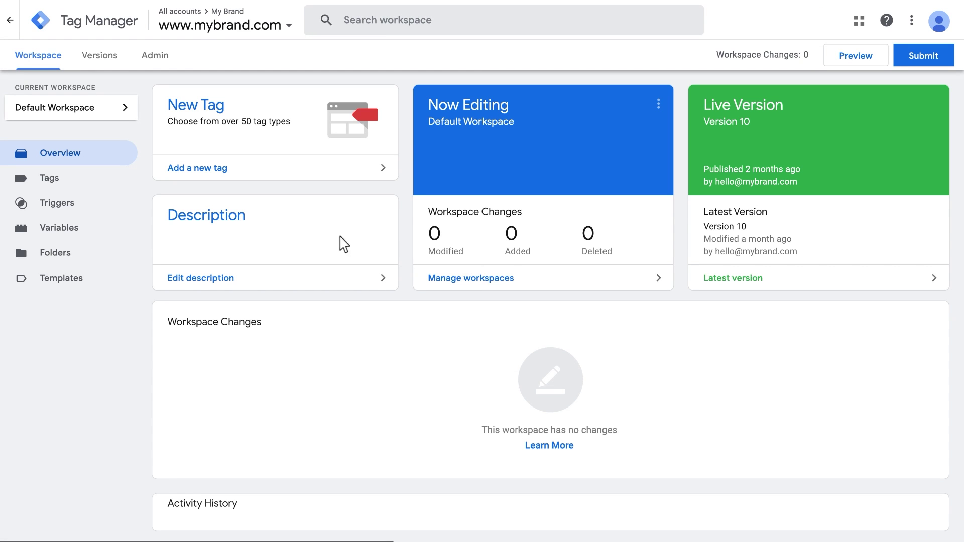
{"action": "left_click", "coordinate": [67, 183]}
{"action": "left_click", "coordinate": [220, 160]}
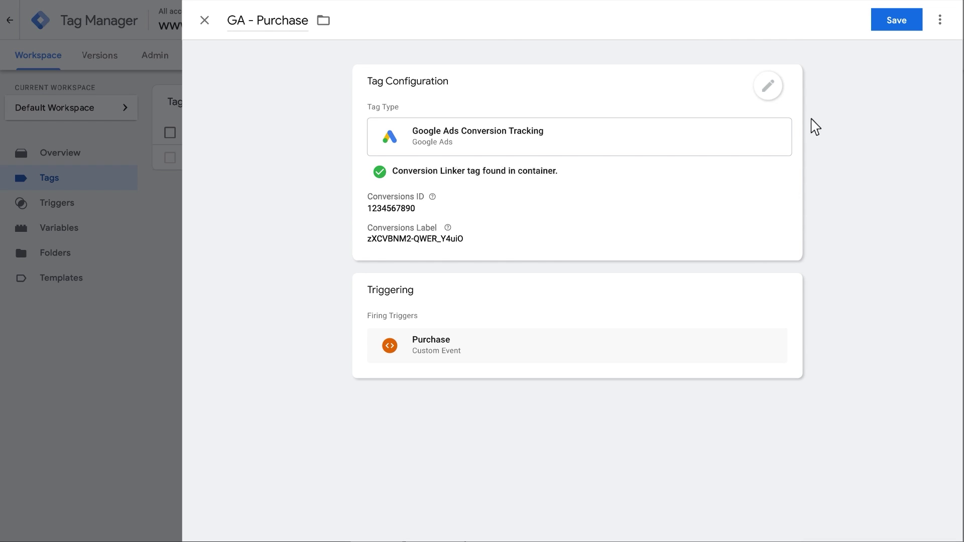
{"action": "left_click", "coordinate": [768, 86]}
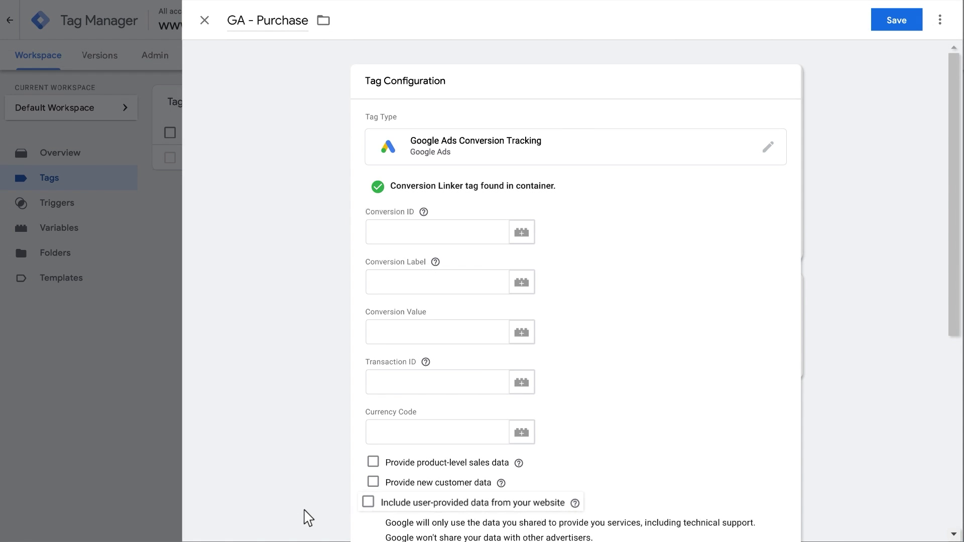
{"action": "left_click", "coordinate": [373, 502]}
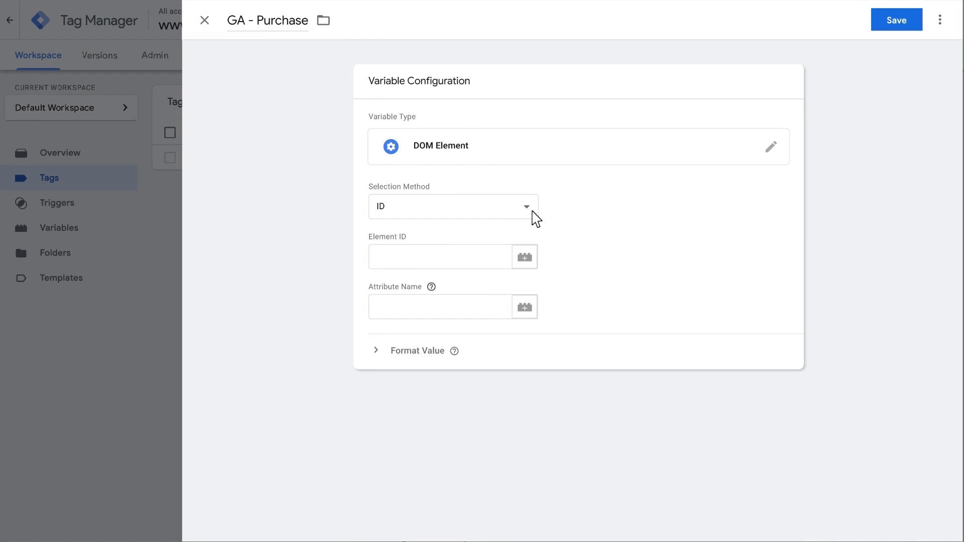
- Start a DOM Element variable selecting the element by CSS Selector
{"action": "left_click", "coordinate": [527, 209]}
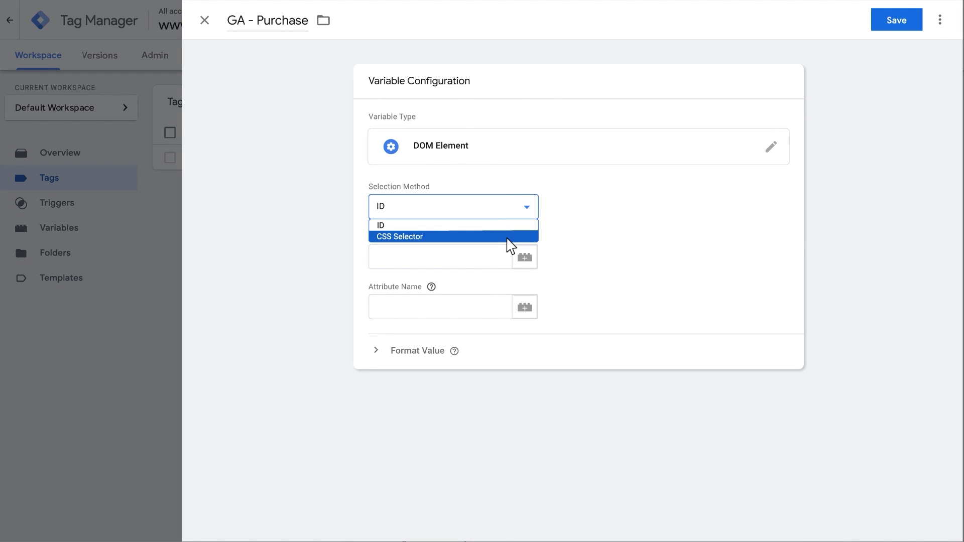
{"action": "left_click", "coordinate": [507, 238]}
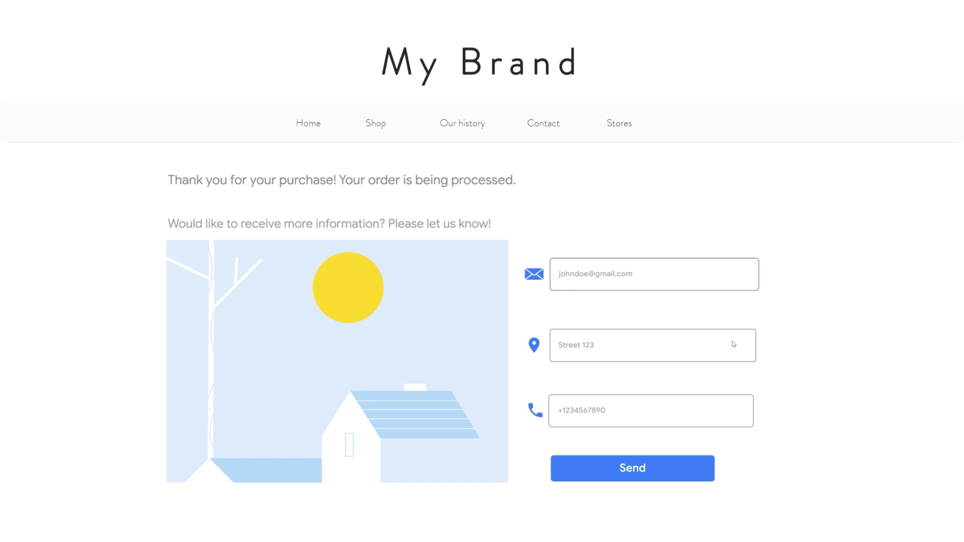
- Inspect the thank-you page's email field in DevTools and reach its copy-selector options
{"action": "right_click", "coordinate": [732, 285]}
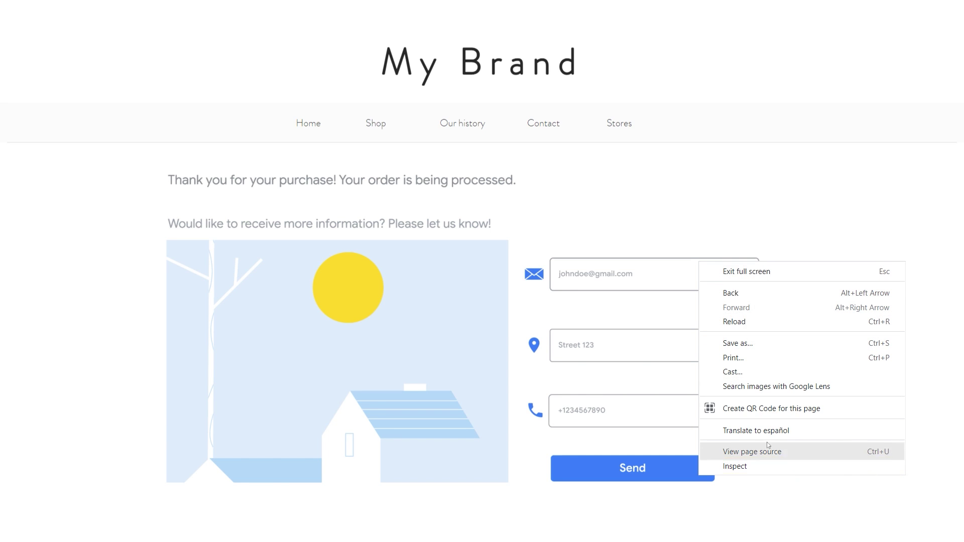
{"action": "left_click", "coordinate": [772, 467]}
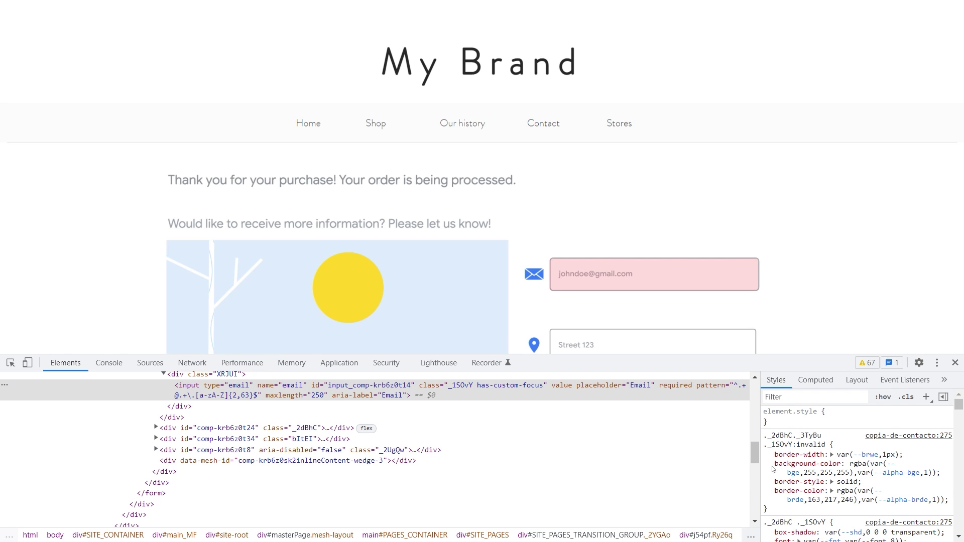
{"action": "right_click", "coordinate": [27, 400]}
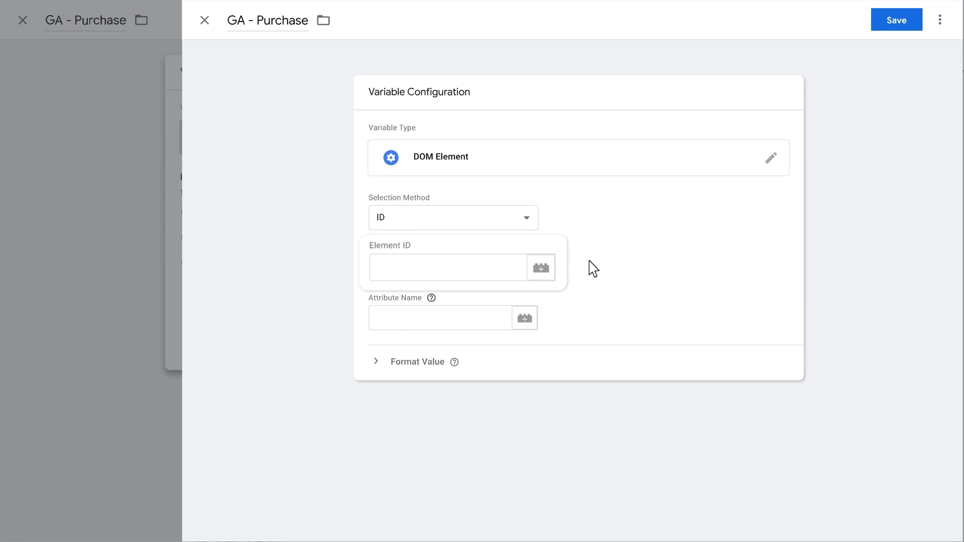
- Set the DOM Element variable to capture the element with ID #email
{"action": "left_click", "coordinate": [446, 268]}
{"action": "type", "text": "#email"}
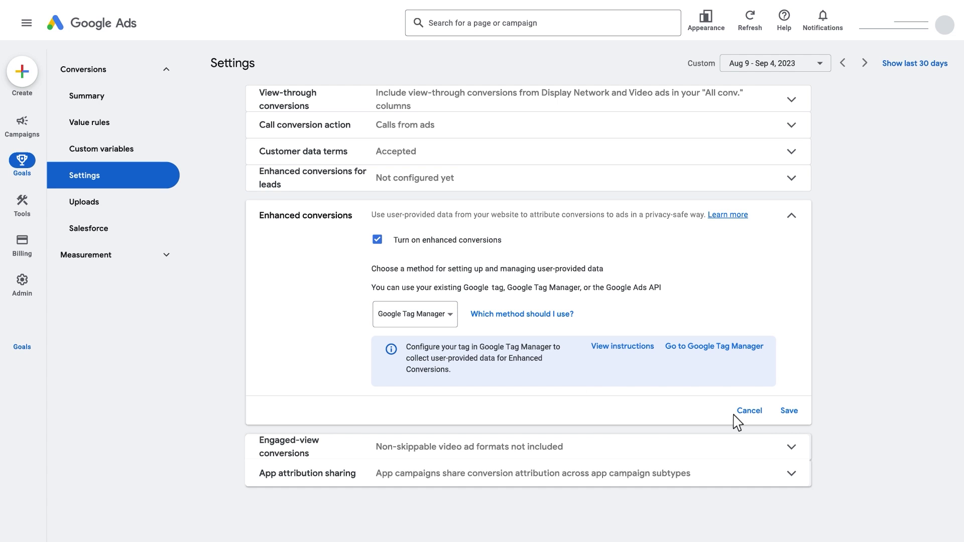
- Save the enhanced conversions setup so diagnostics report recording for the lead form
{"action": "left_click", "coordinate": [790, 413]}
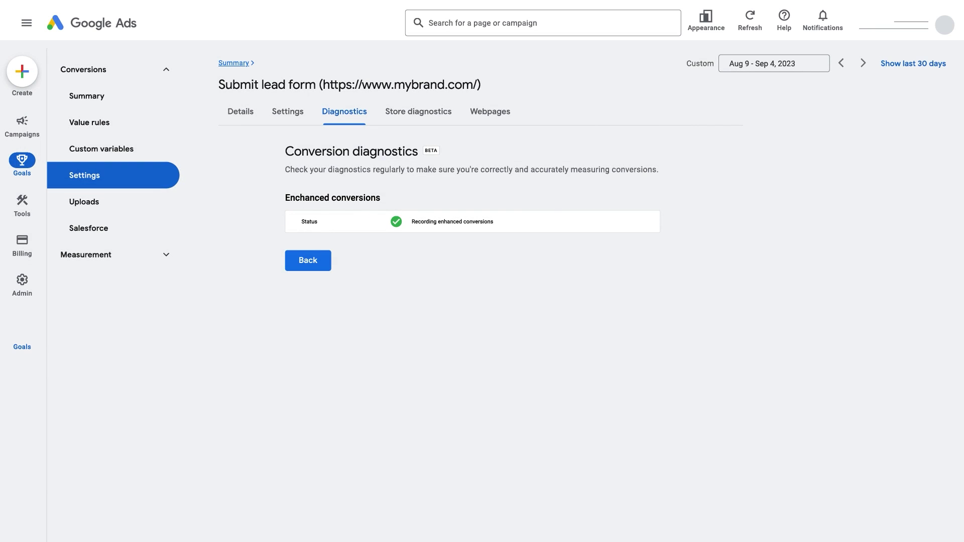